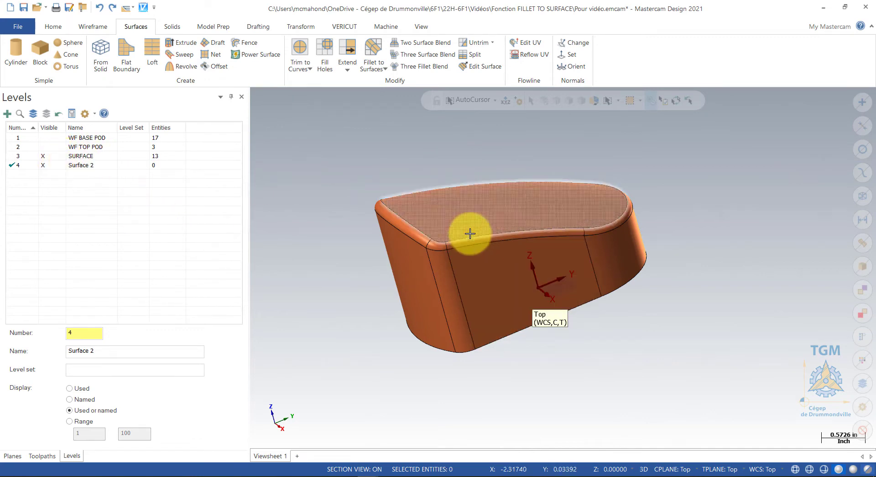
Hide the SURFACE level and show the WF TOP POD and WF BASE POD wireframe levels
click(44, 157)
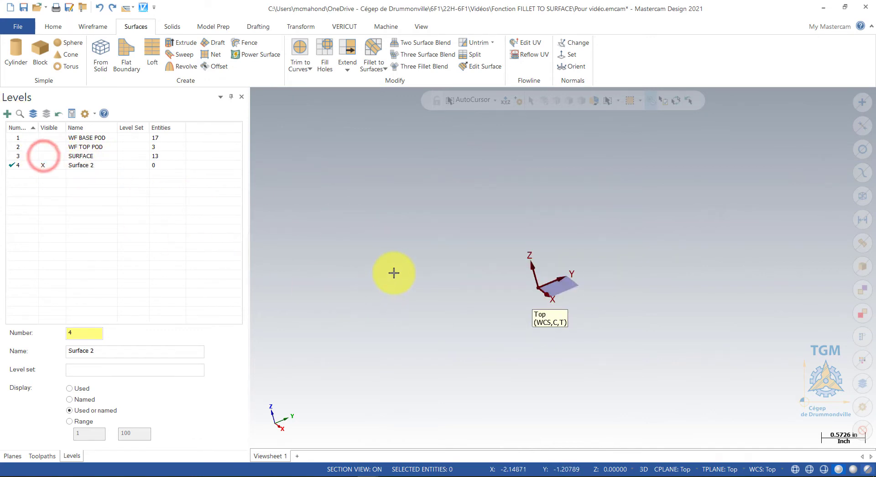
click(55, 147)
click(43, 138)
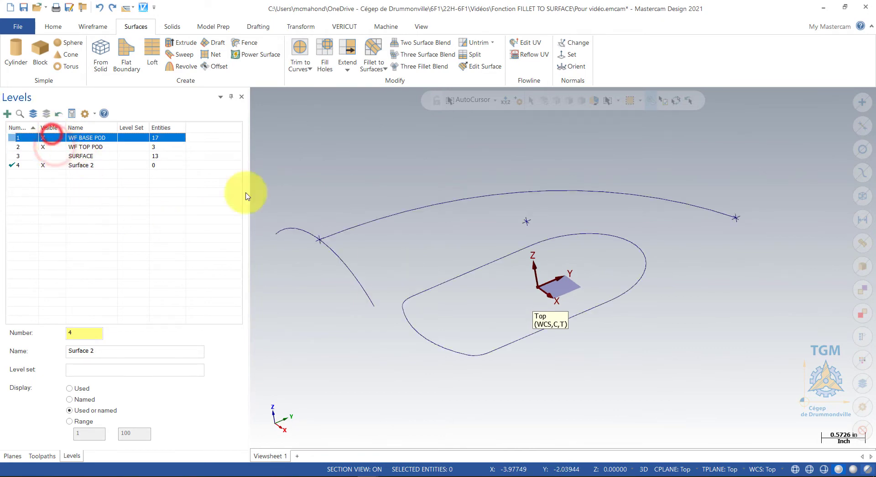
middle_drag(545, 382, 502, 346)
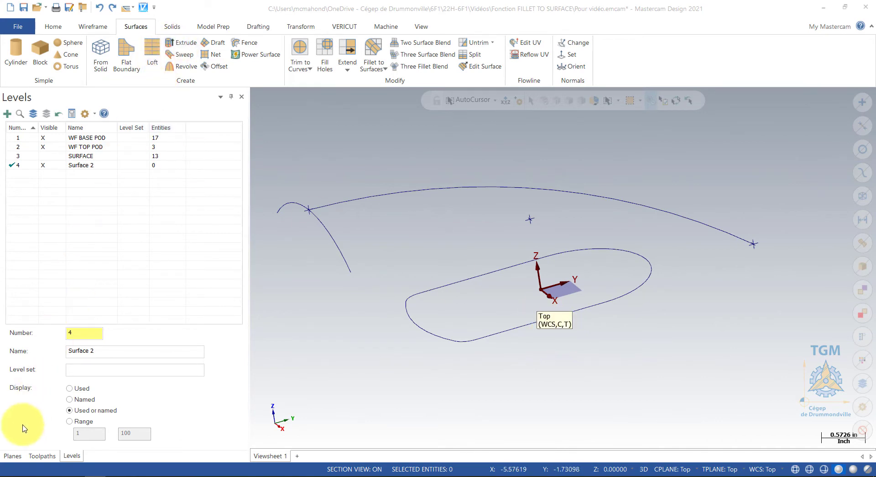
Set the Back plane as the WCS, construction plane and tool plane
click(13, 455)
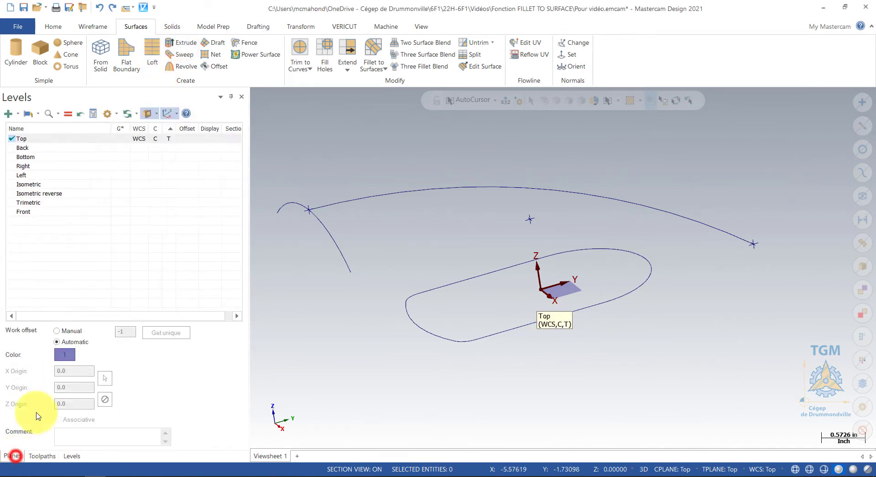
click(156, 147)
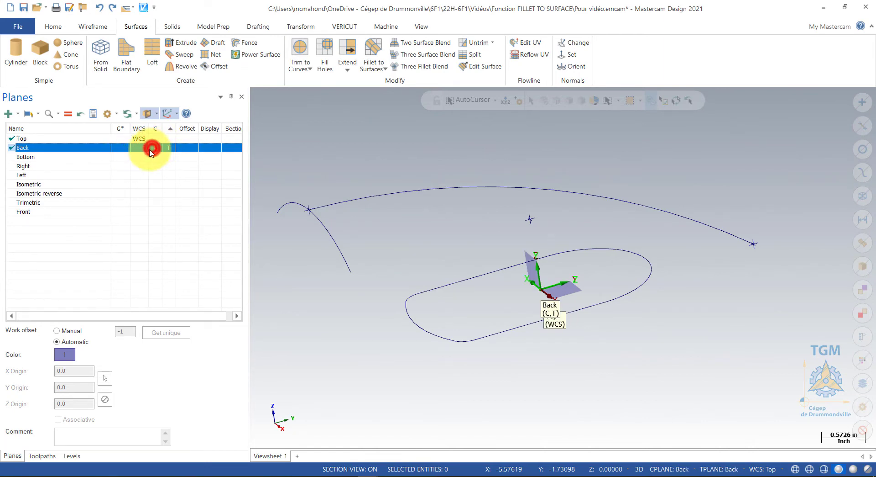
click(152, 148)
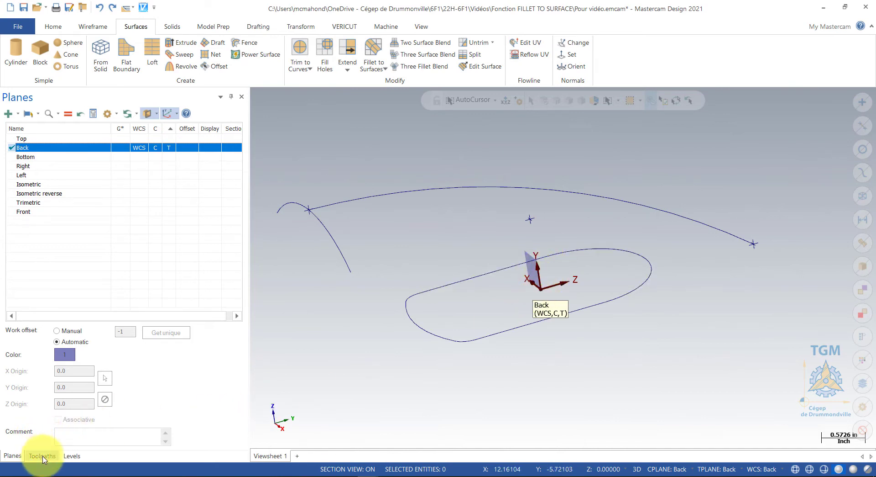
Start a Draft surface by length and chain the closed base contour as its profile
click(218, 45)
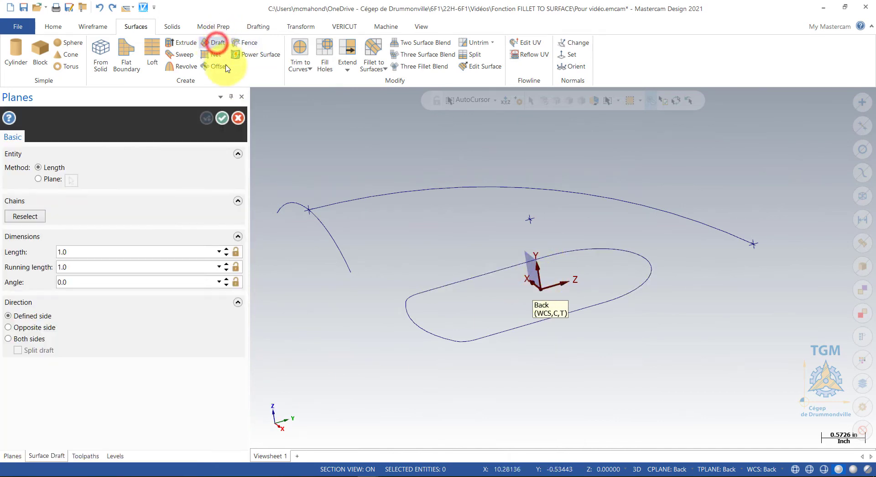
click(496, 334)
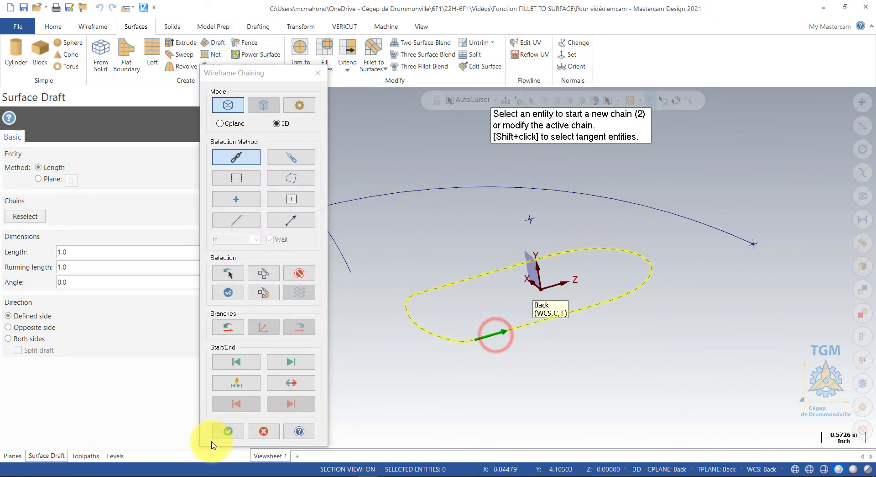
click(228, 431)
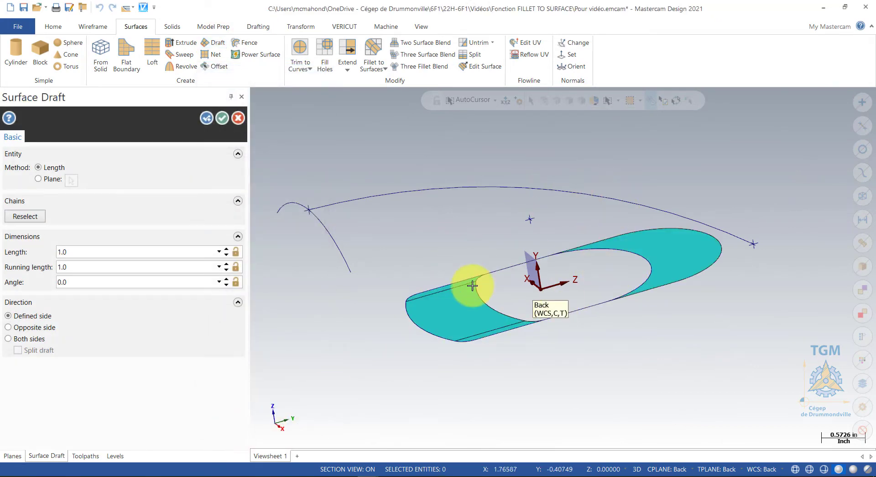
middle_drag(564, 376, 422, 300)
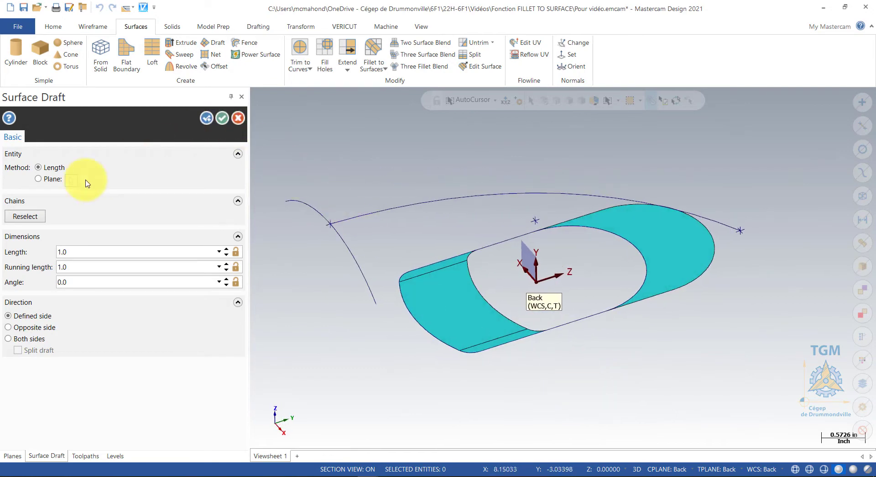
Set the Top plane as the WCS, construction plane and tool plane while the draft surface stays open
click(12, 456)
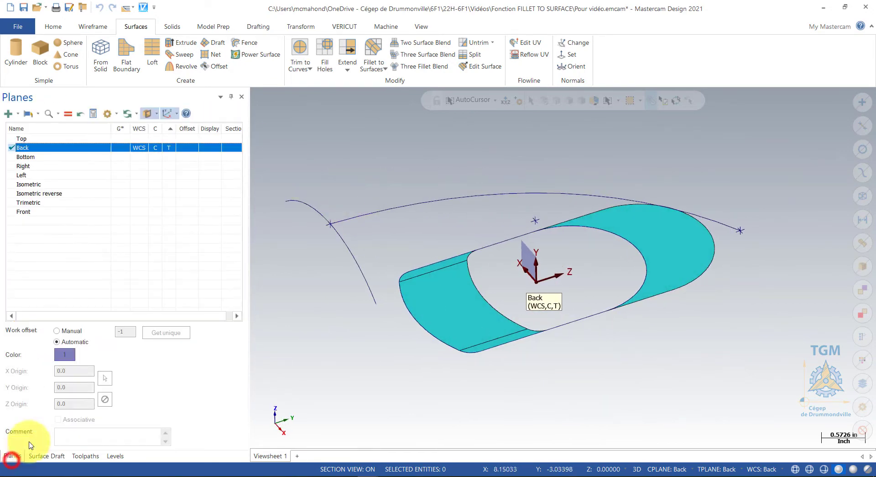
click(155, 139)
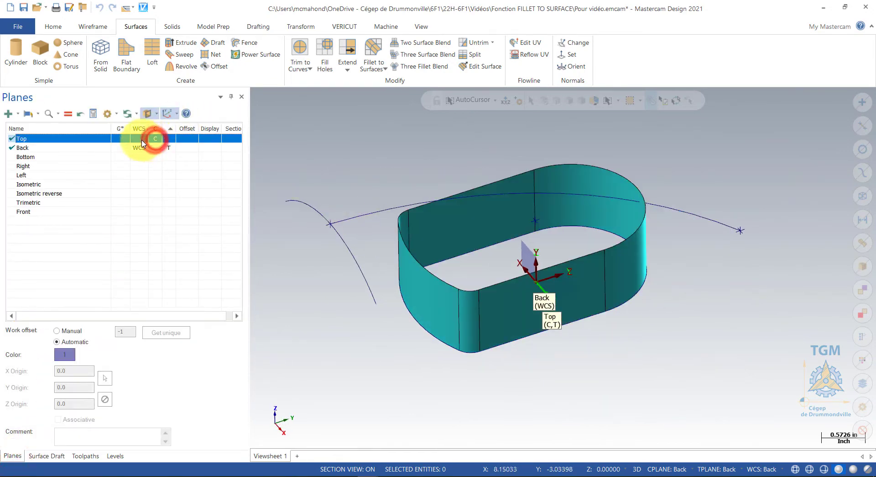
click(141, 138)
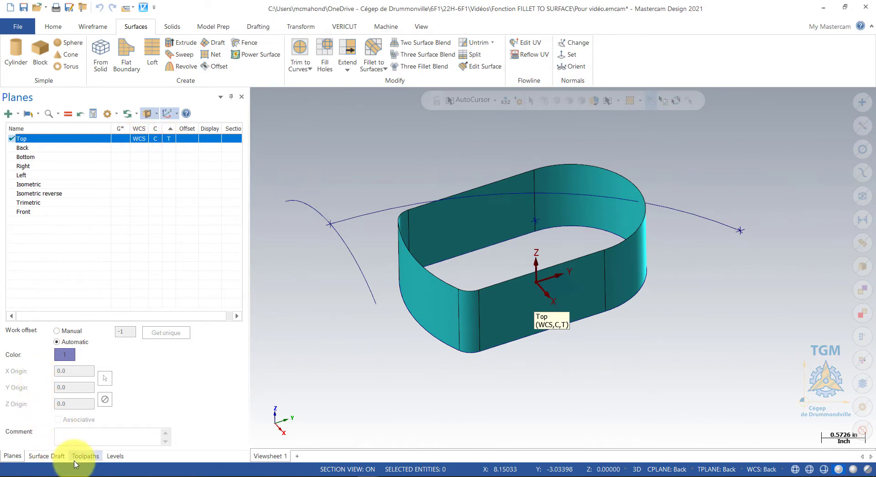
Reselect the closed base contour as the chain of the draft surface
click(48, 456)
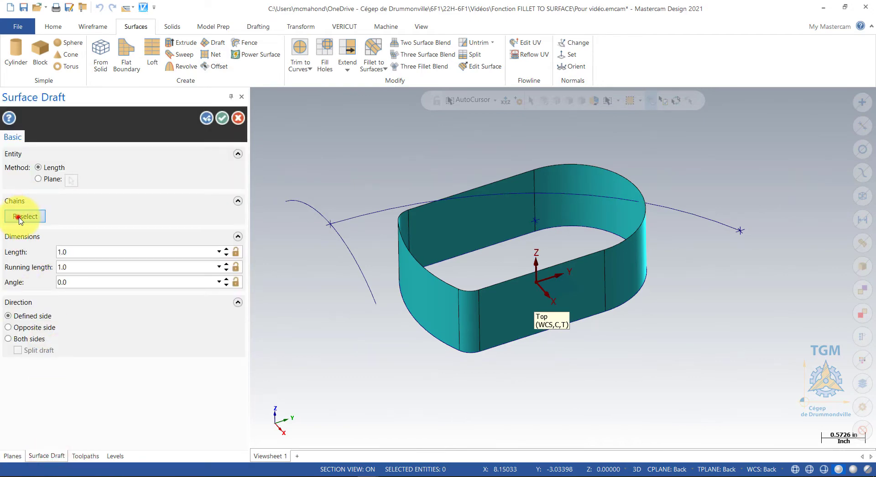
click(19, 217)
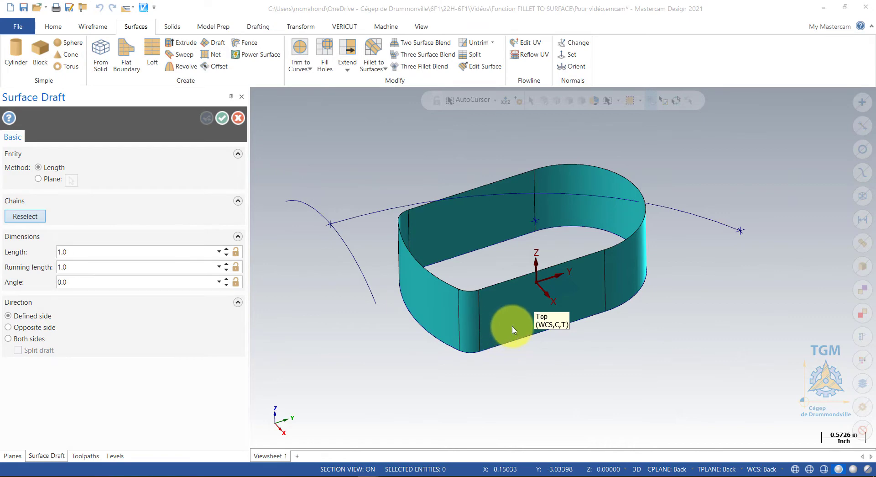
click(501, 347)
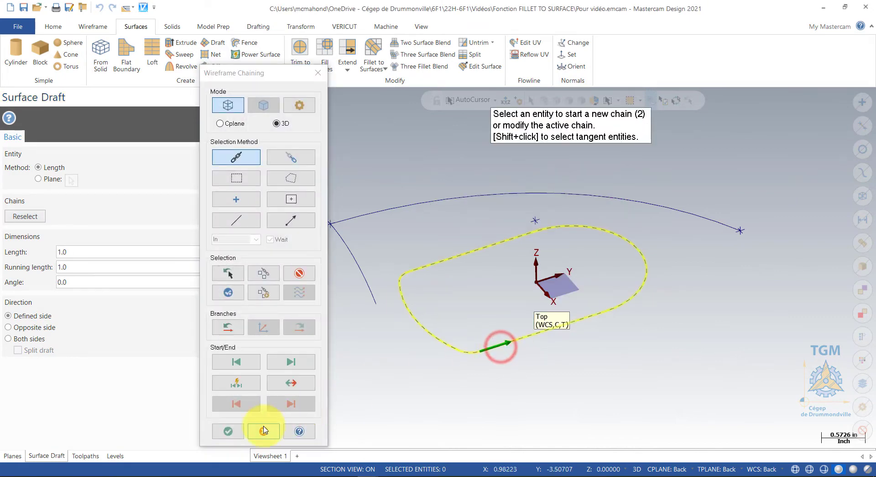
click(232, 430)
Increase the length of the draft surface to 2.5 so the walls extend above the upper wireframe arcs
middle_drag(596, 377, 587, 416)
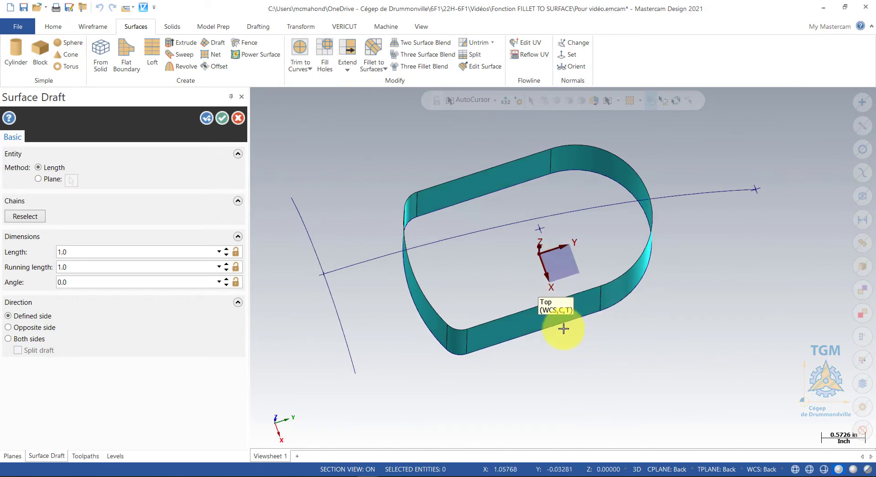
middle_drag(550, 365, 502, 285)
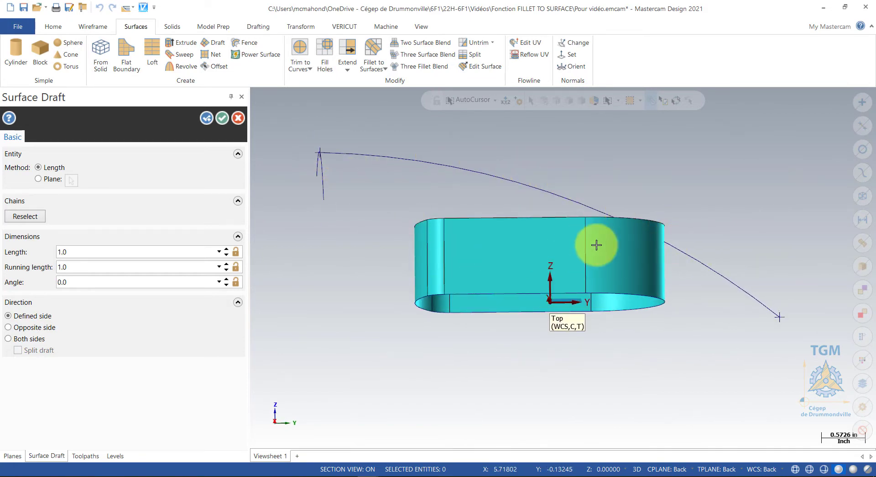
click(225, 249)
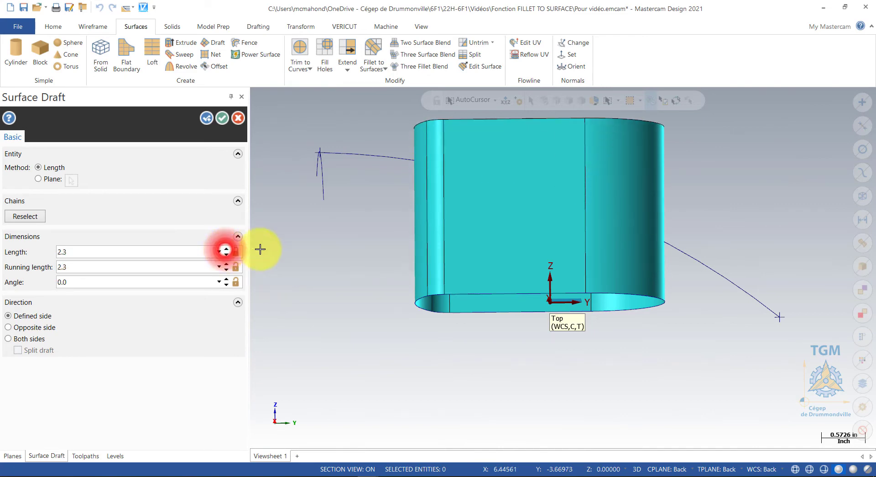
middle_drag(260, 249, 441, 198)
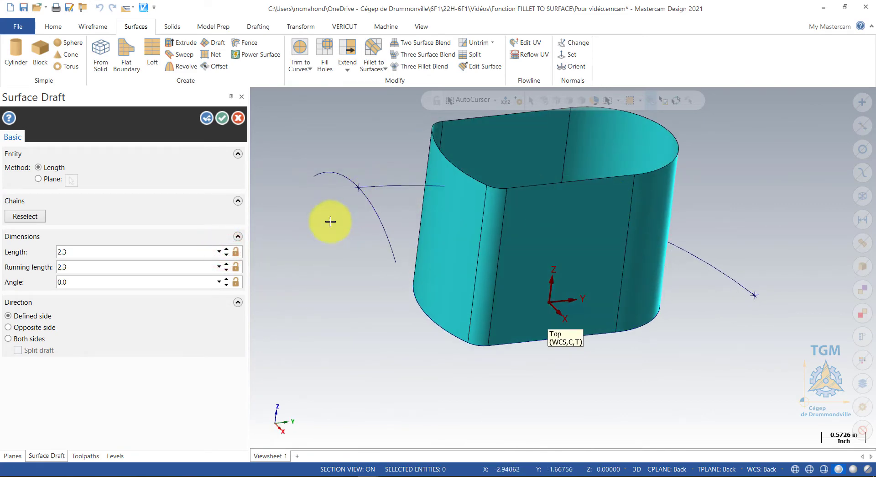
click(227, 248)
click(226, 249)
middle_drag(536, 317, 506, 317)
click(223, 119)
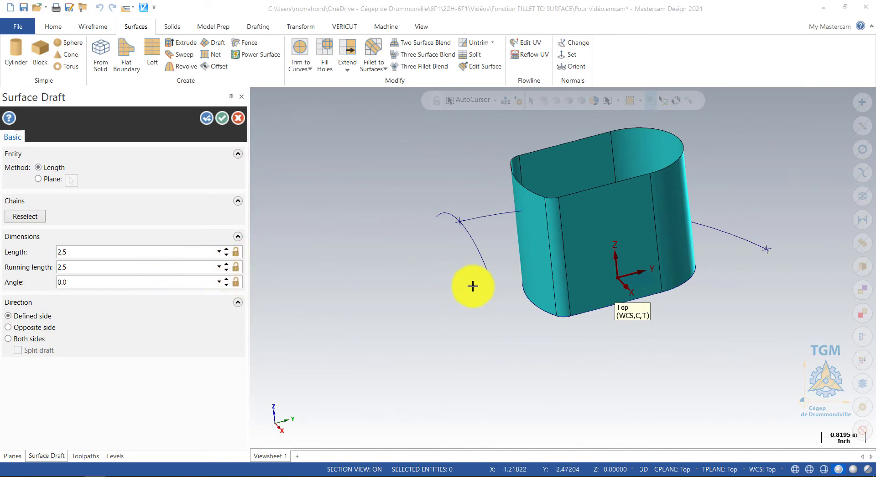
Set the draft angle of the walls to 3.0 degrees
scroll(473, 286, down, 1)
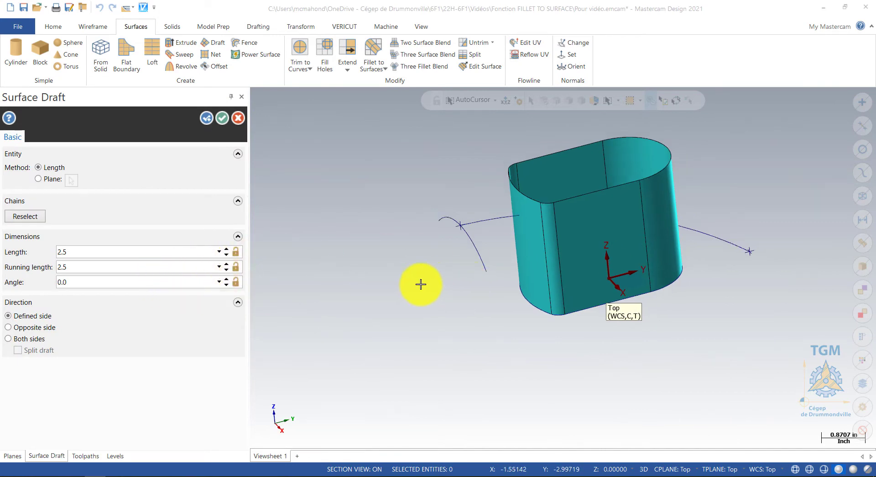
click(226, 279)
click(226, 279)
click(226, 279)
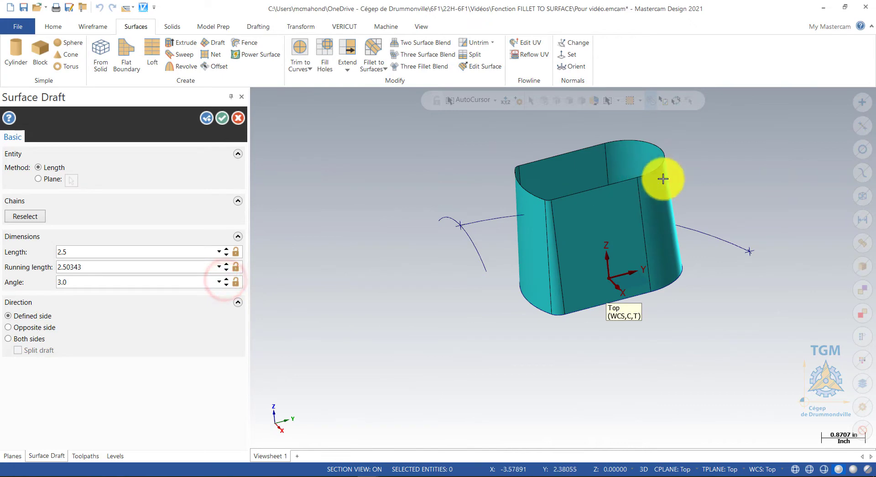
middle_drag(690, 195, 688, 174)
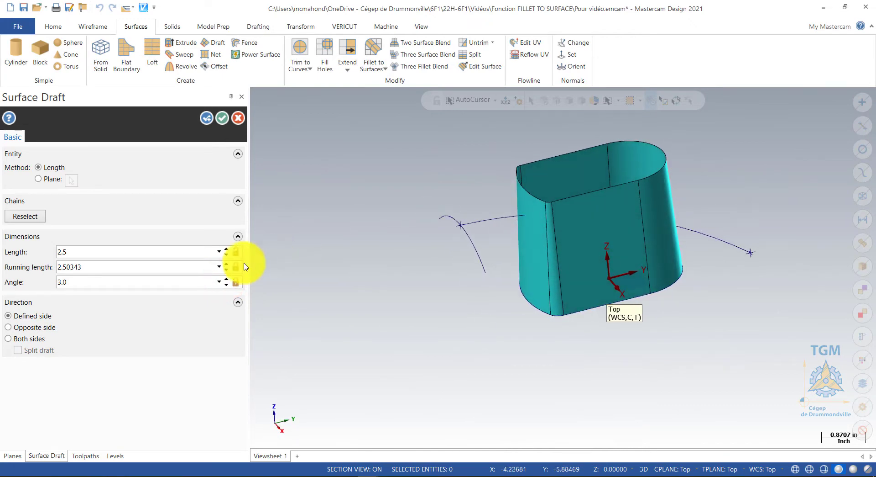
Lower the draft angle of the walls to -13.0 degrees to flare them outward
drag(226, 285, 226, 284)
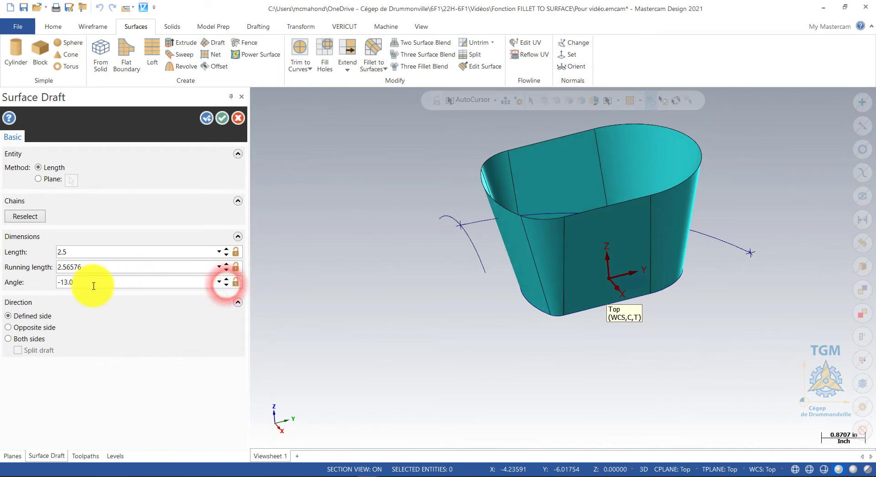
scroll(568, 321, down, 1)
middle_drag(567, 321, 561, 338)
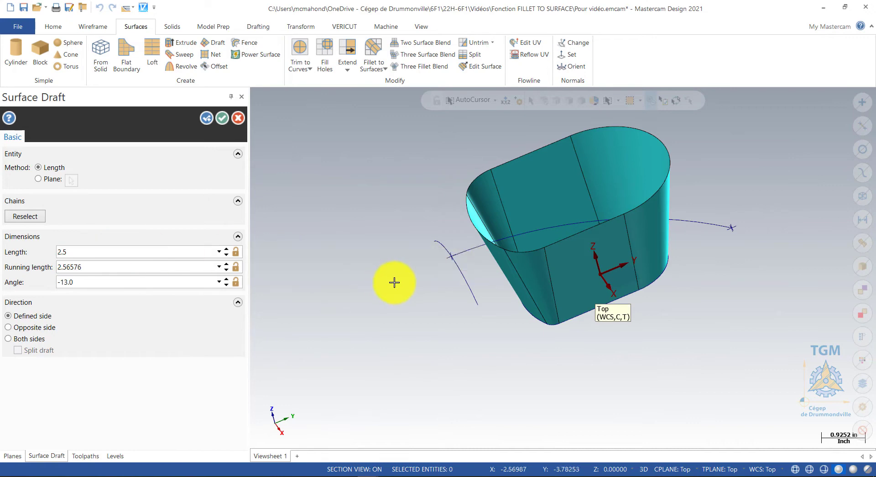
middle_drag(393, 279, 562, 295)
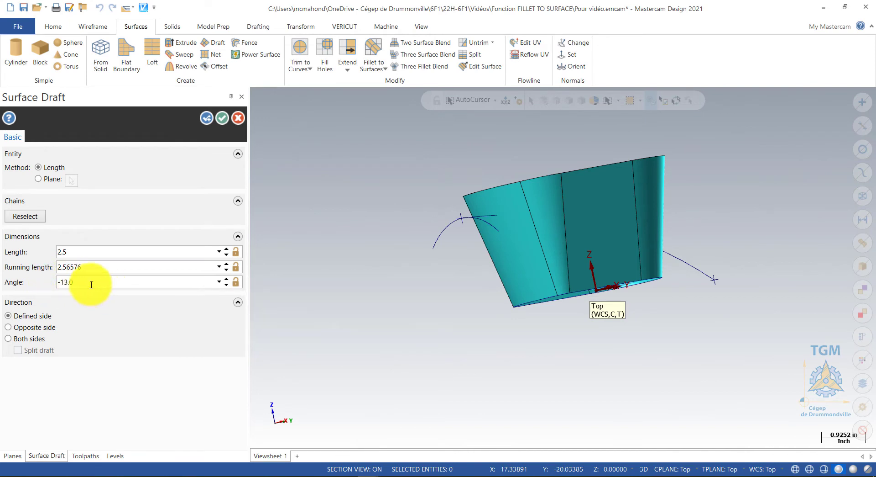
Set the draft angle to 0 degrees and create the vertical wall surfaces
double_click(93, 267)
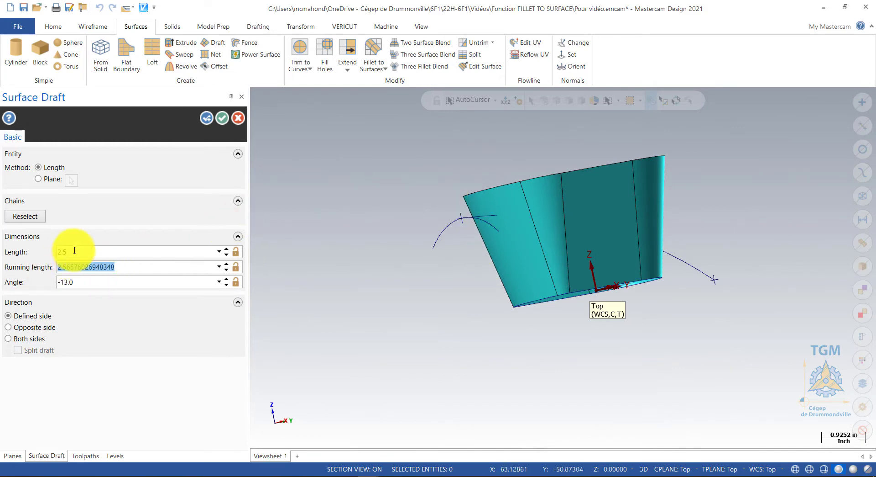
click(59, 251)
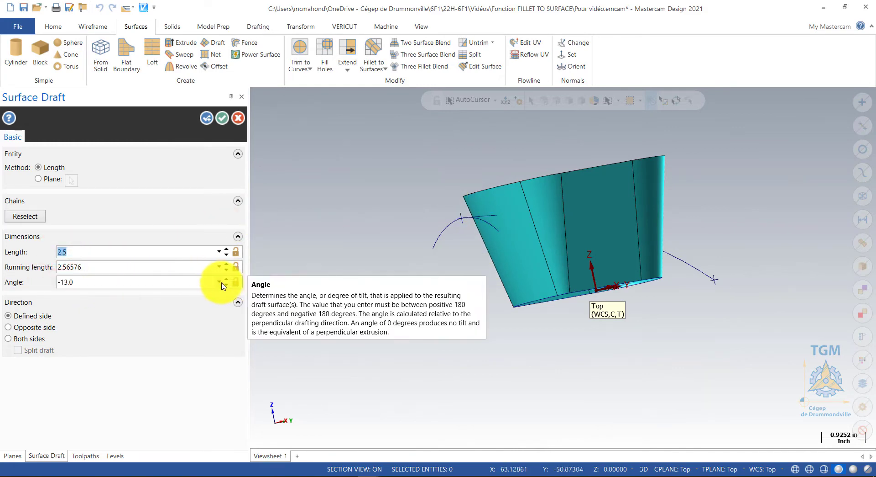
click(182, 283)
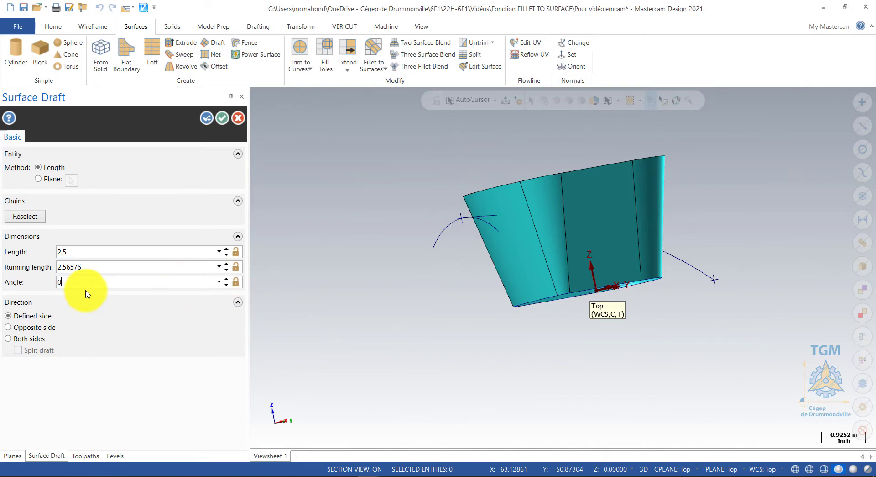
text(0)
key(Return)
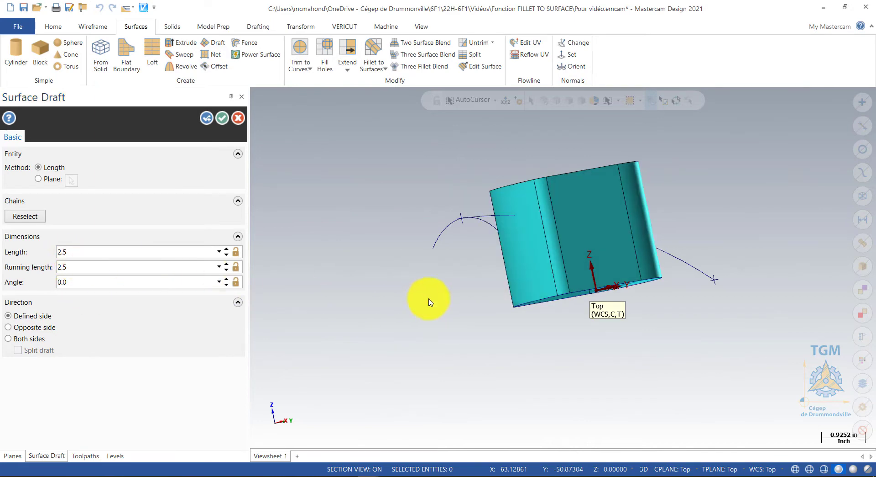
middle_drag(427, 299, 403, 342)
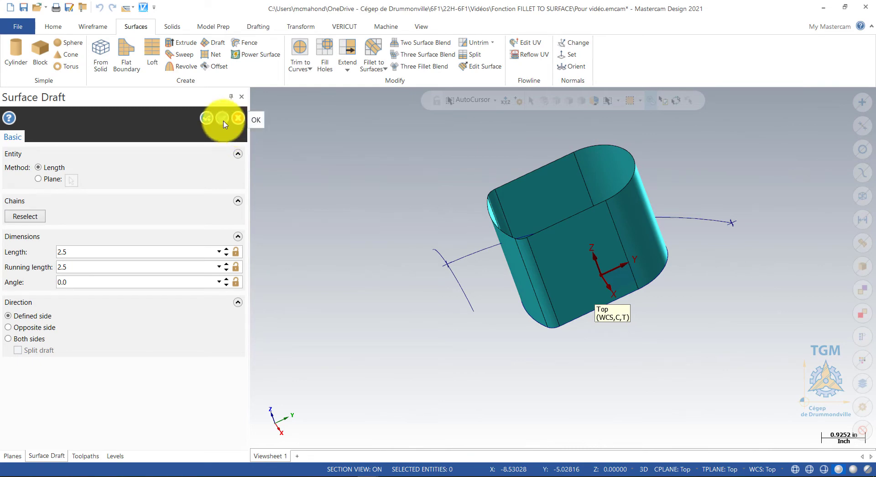
click(224, 120)
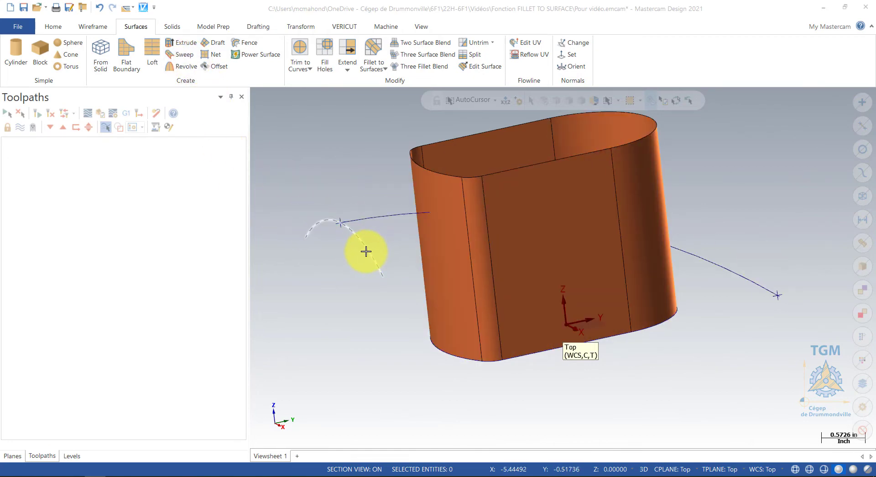
Start a swept surface with 3D chaining and choose the short curved arc at the end of the long arc as the across contour
click(184, 54)
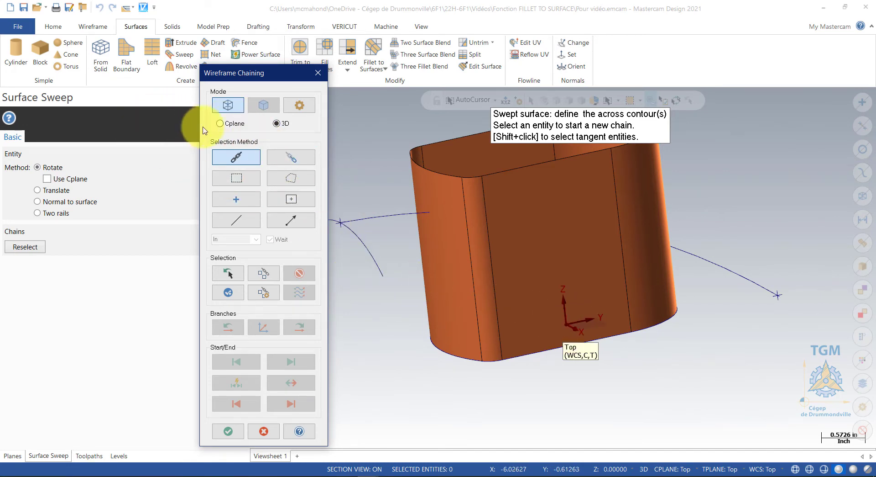
drag(284, 85, 156, 90)
click(375, 263)
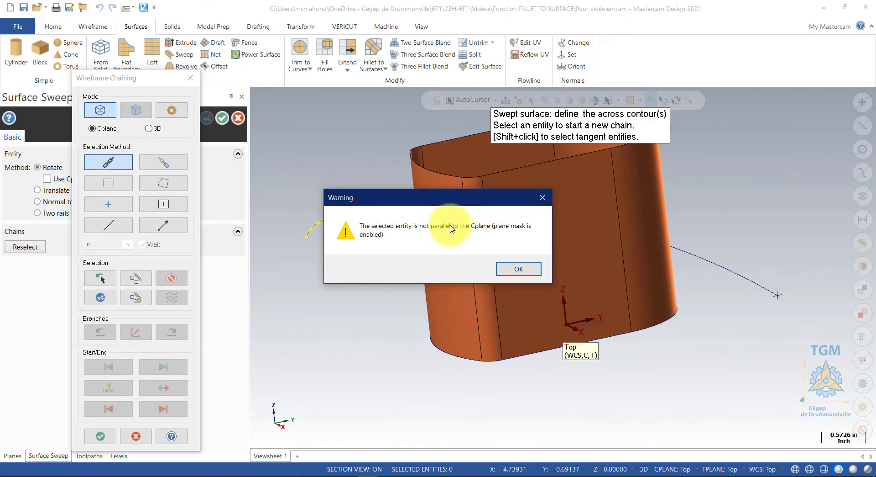
click(519, 271)
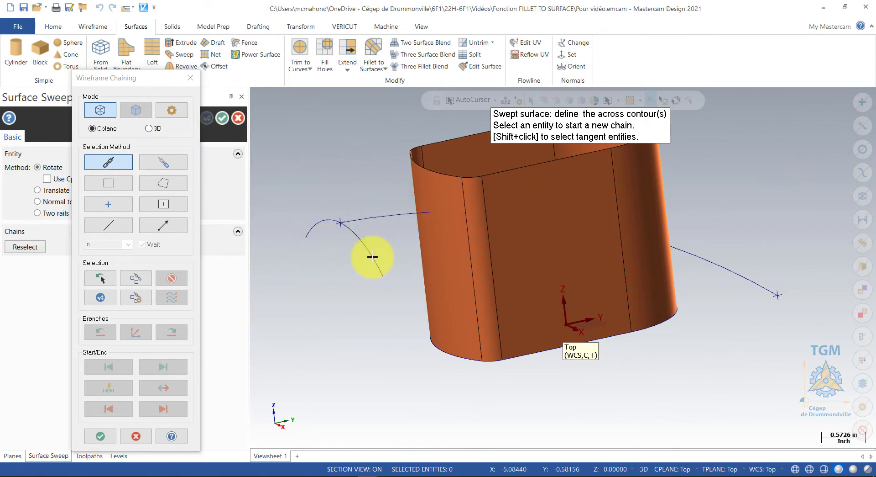
click(150, 130)
click(379, 269)
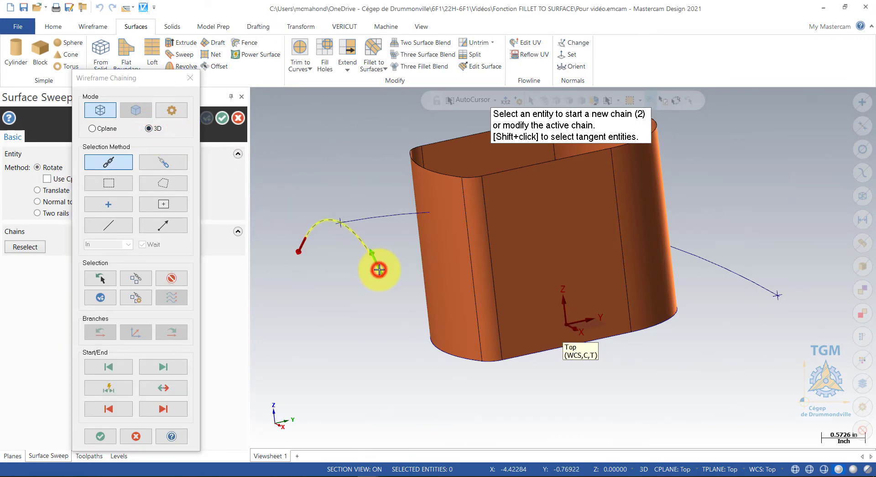
click(102, 437)
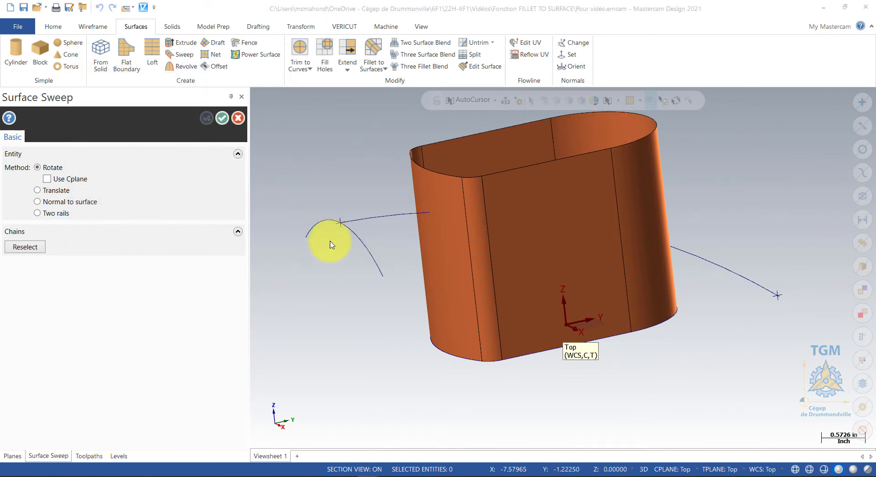
Chain the long arc as the along contour and create the swept surface through the walls using the Rotate method
click(353, 220)
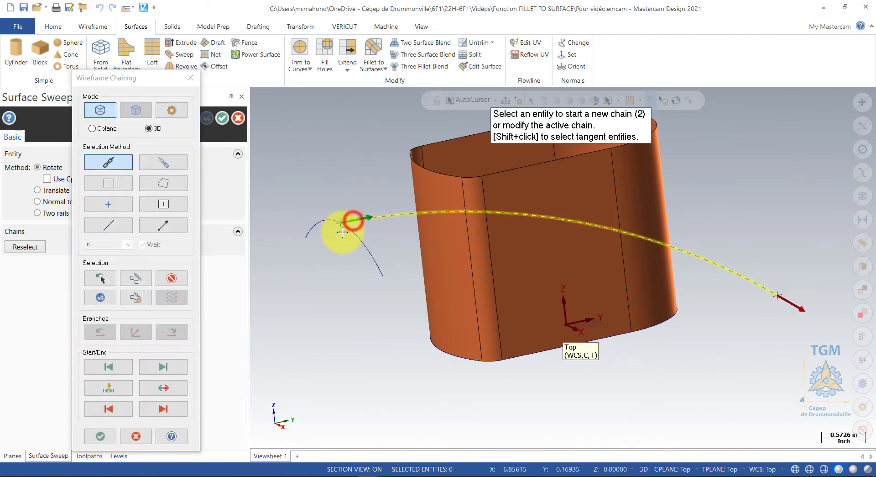
click(99, 440)
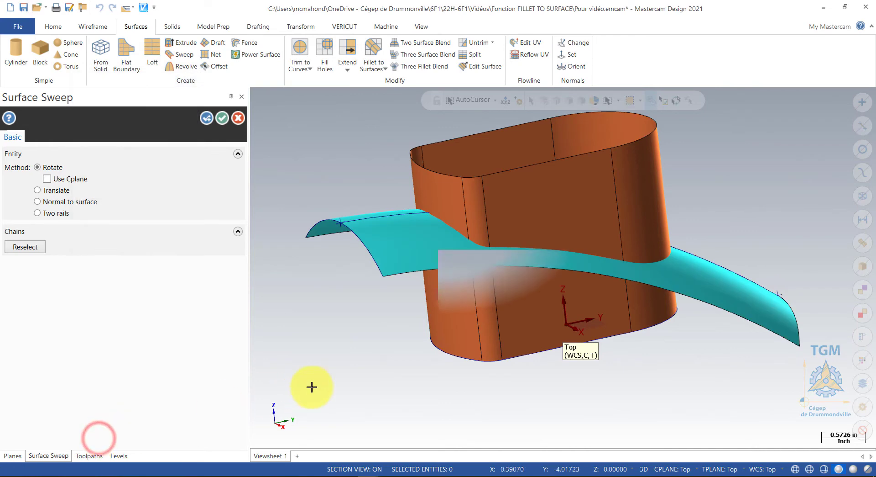
middle_drag(349, 385, 505, 223)
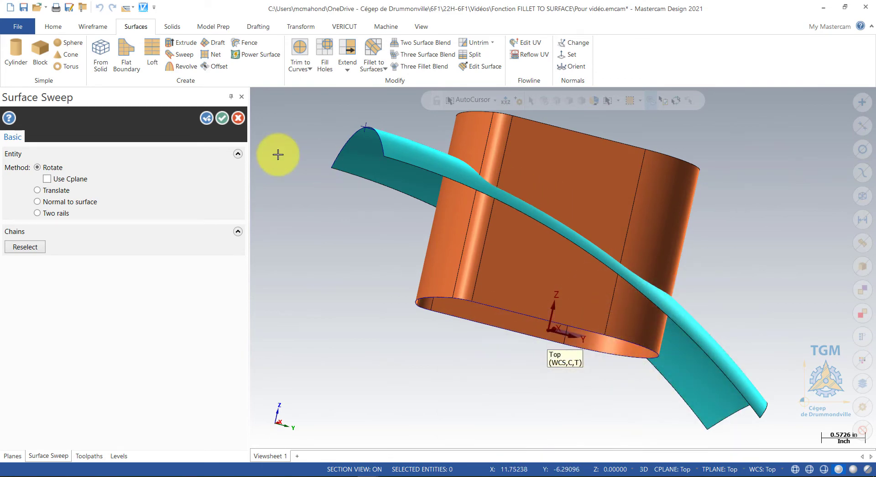
click(221, 119)
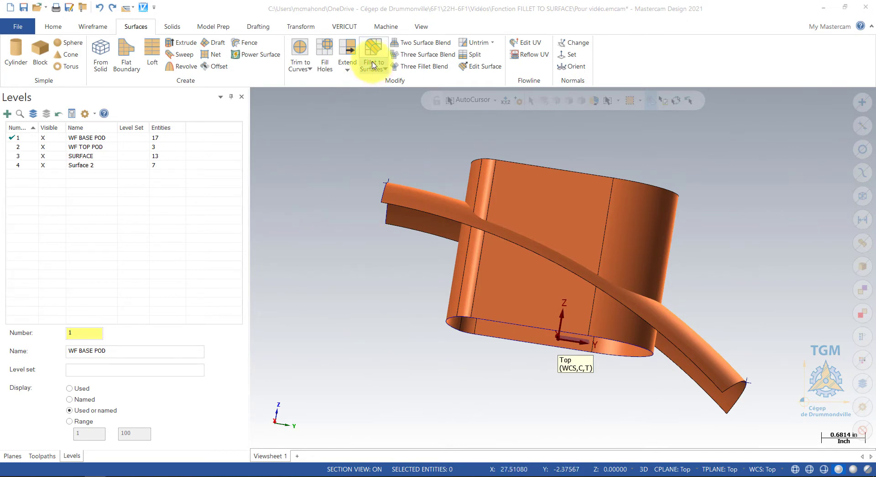
Toggle the SURFACE and Surface 2 levels to compare their models, leaving SURFACE hidden and Surface 2 visible
click(373, 65)
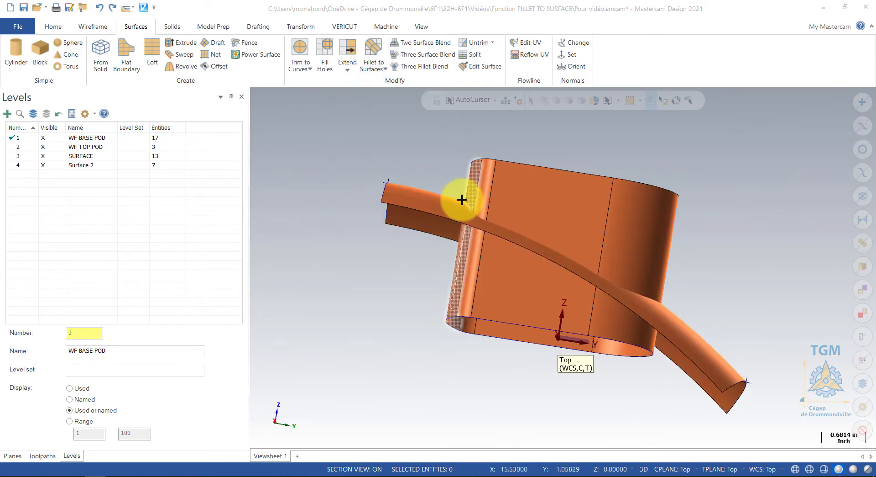
click(46, 155)
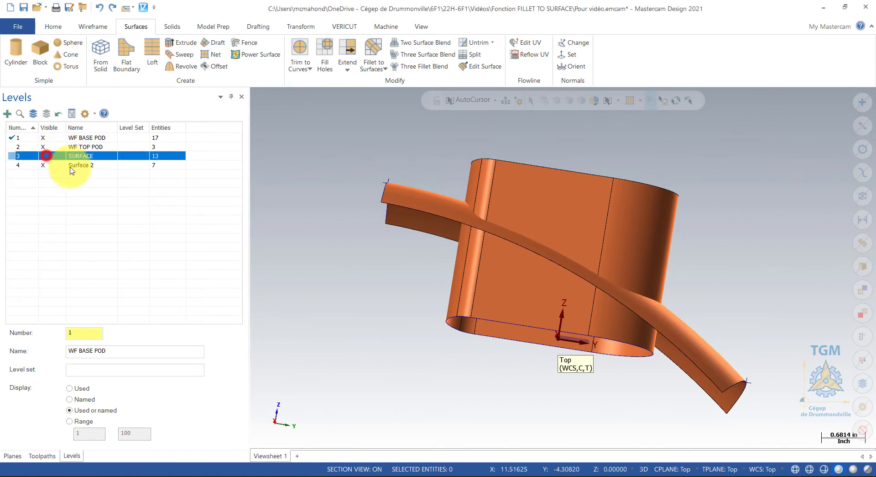
click(52, 165)
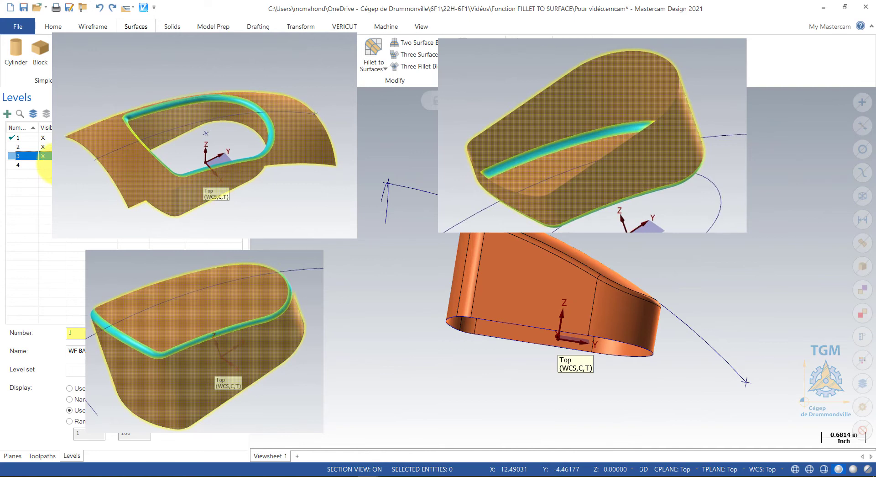
click(57, 165)
click(51, 157)
click(54, 164)
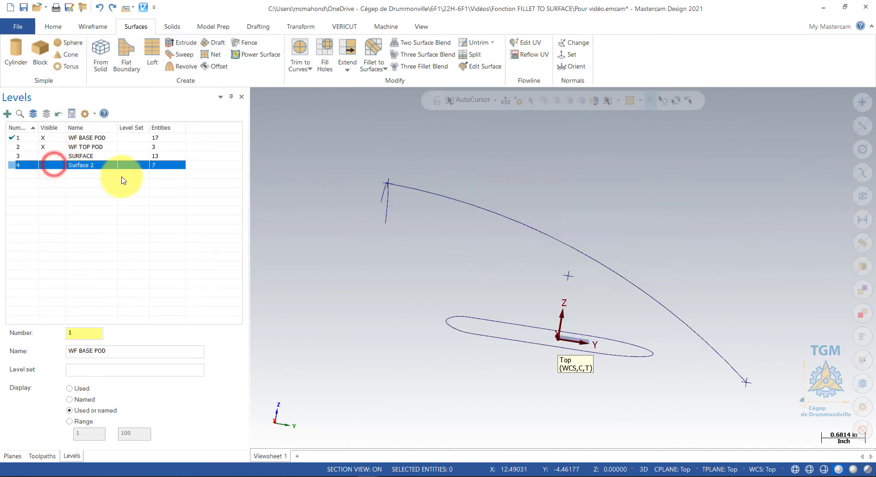
click(43, 156)
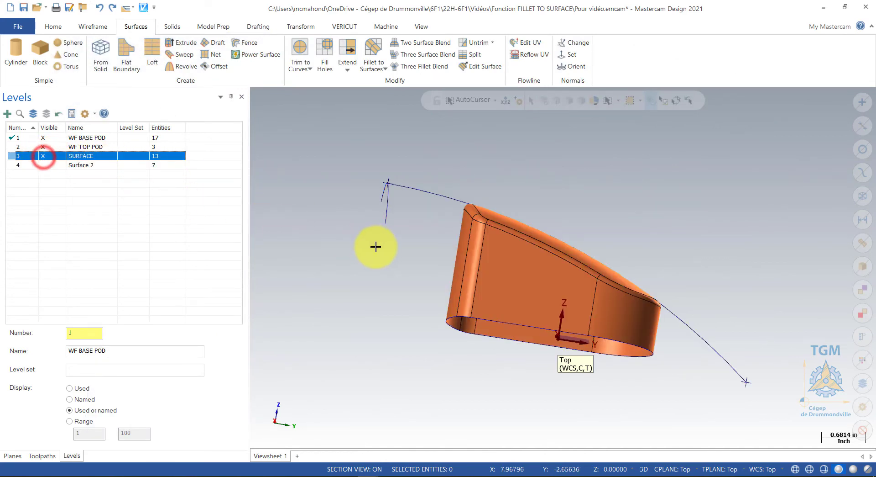
click(56, 165)
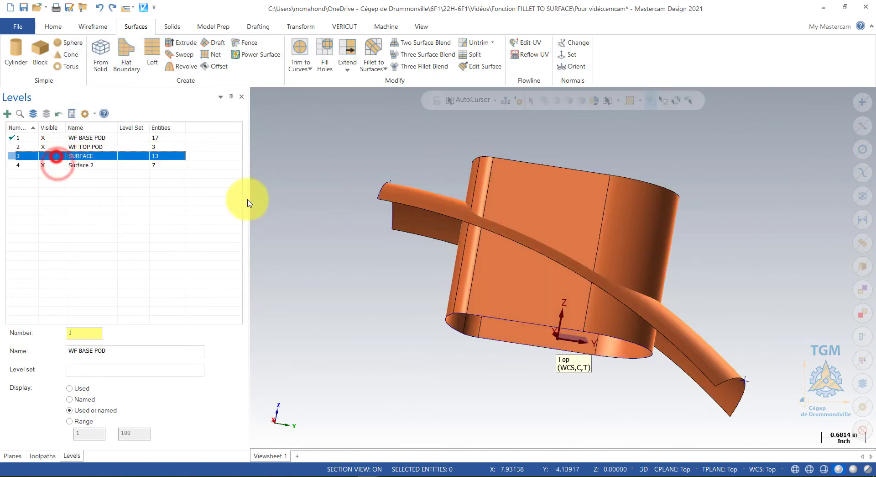
middle_drag(249, 203, 292, 255)
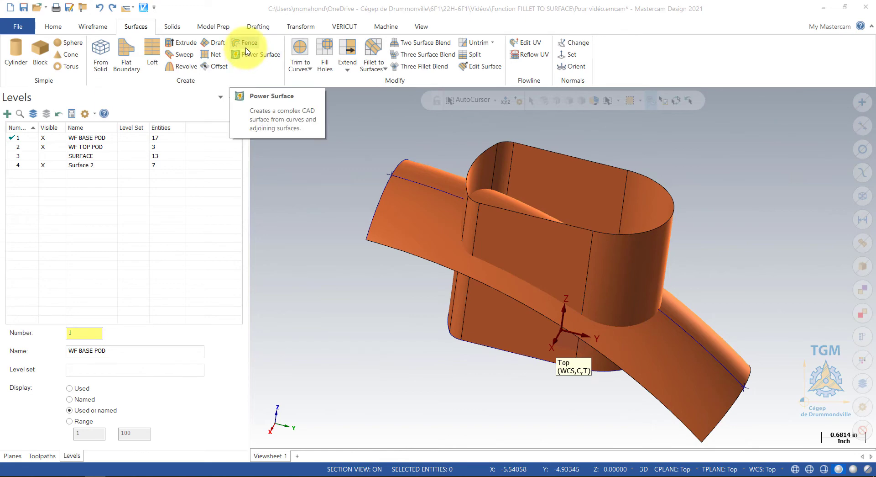
Set up a Fillet to Surfaces with the swept surface as the first set, all walls as the second set, and radius 0.1
click(376, 58)
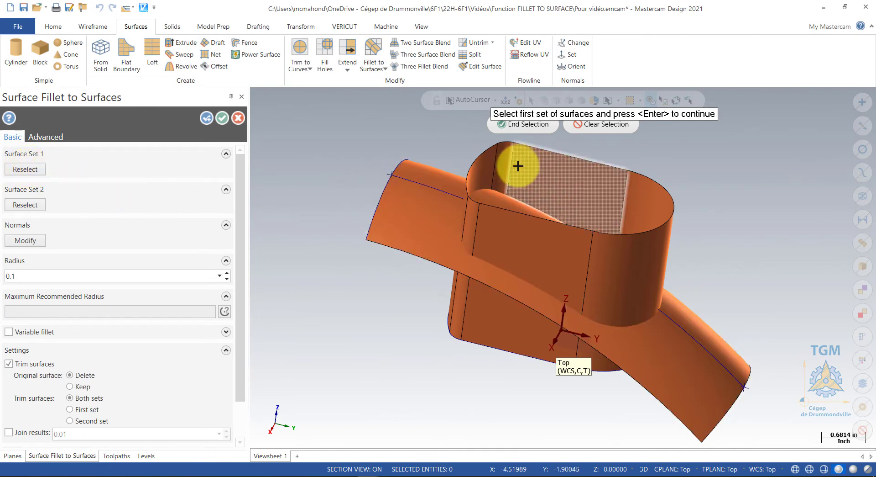
click(435, 214)
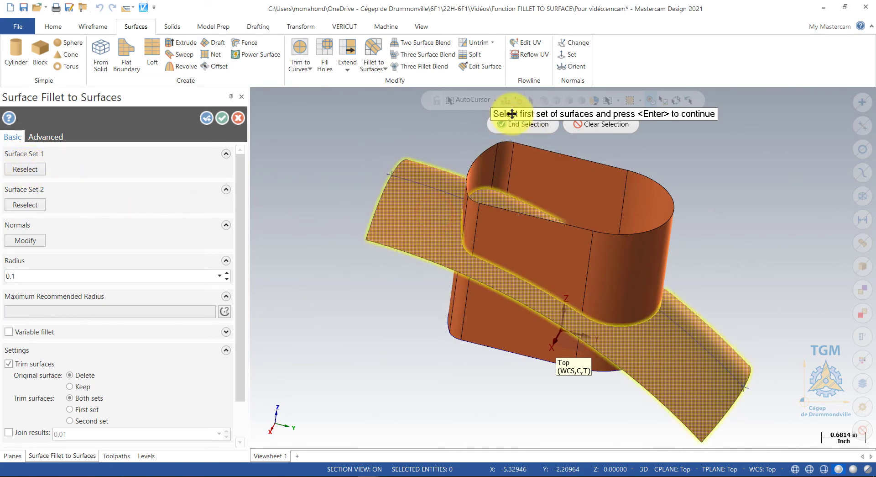
click(535, 128)
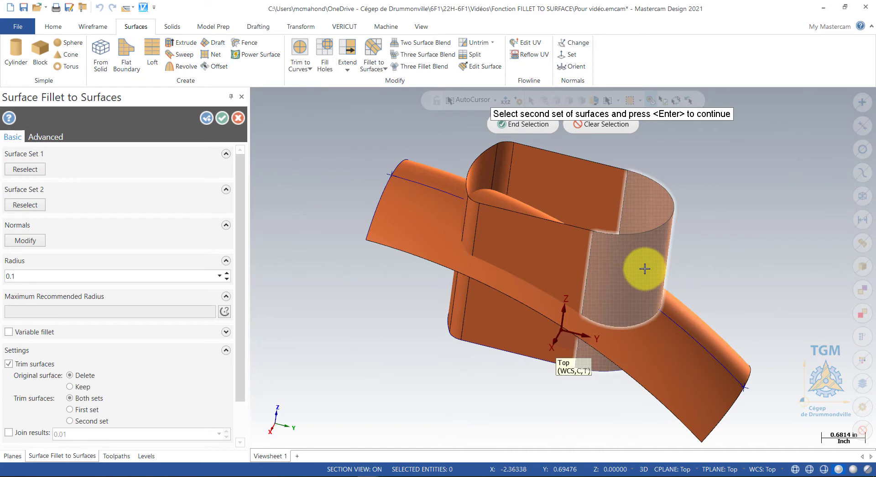
click(860, 242)
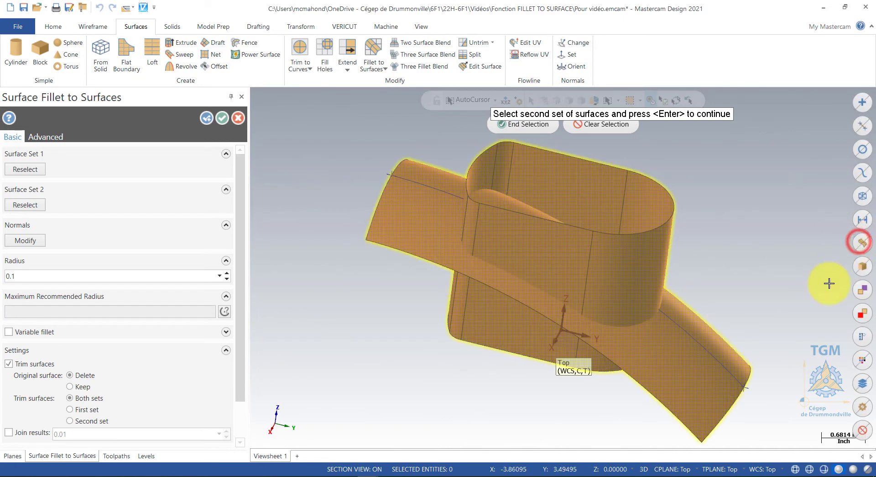
click(706, 386)
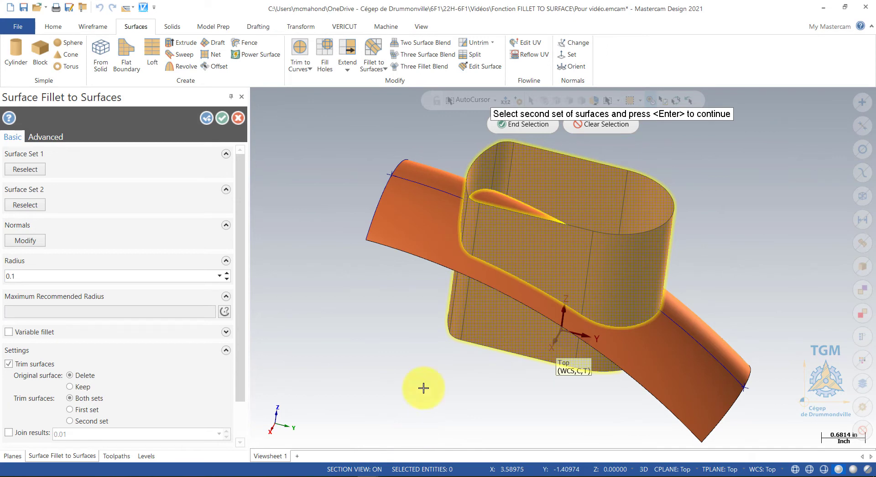
click(530, 124)
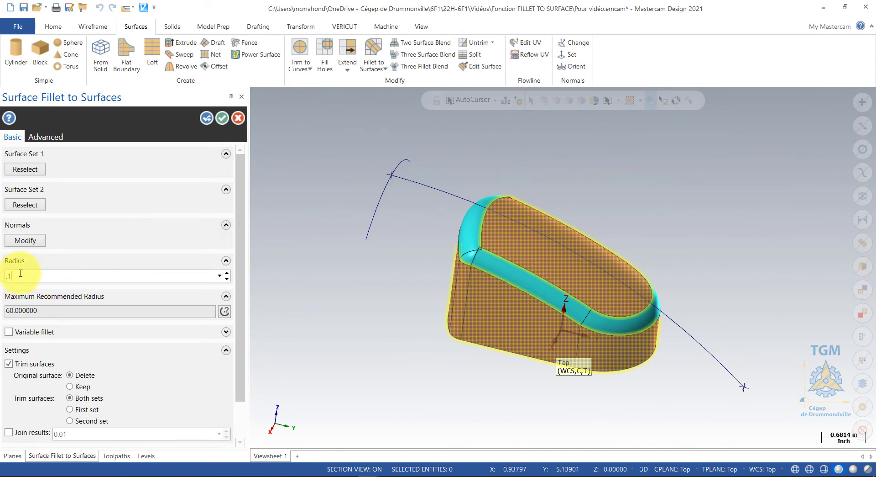
key(Return)
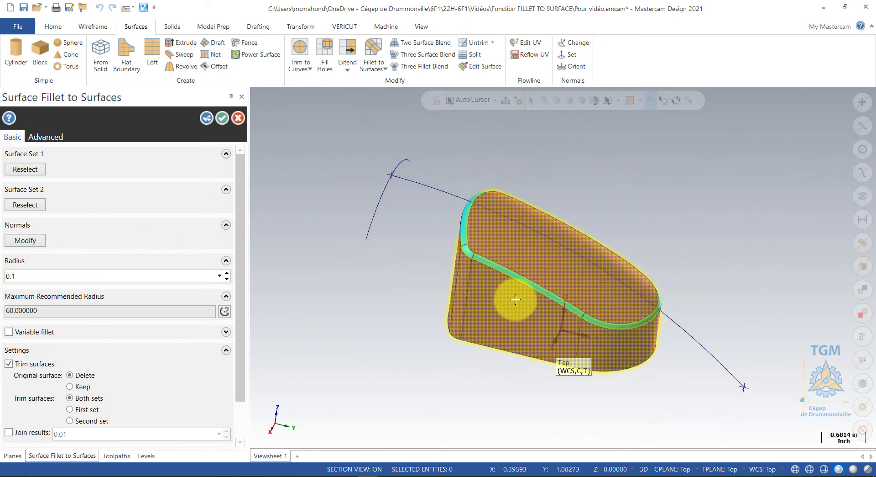
mouse_move(420, 251)
middle_down()
mouse_move(438, 219)
mouse_move(423, 254)
mouse_move(445, 258)
mouse_move(434, 248)
middle_up()
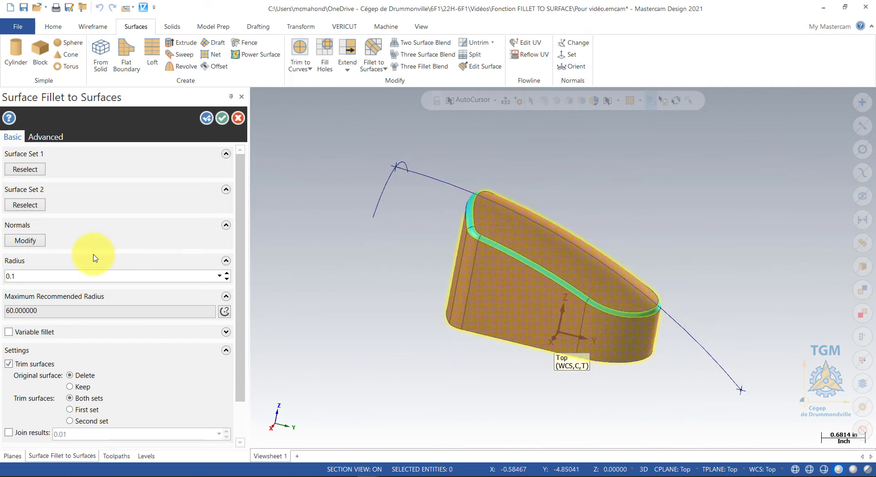
Flip the swept surface's normal upward so the fillet is built above it, inside the walls
click(25, 241)
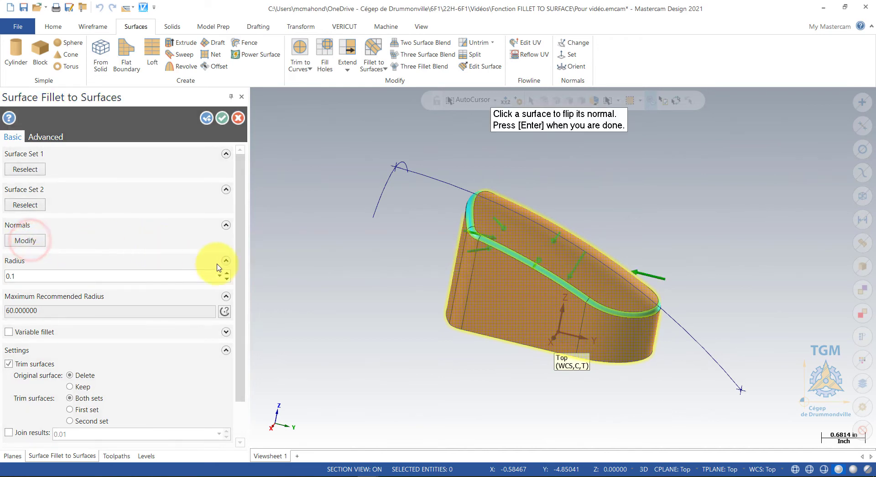
click(608, 285)
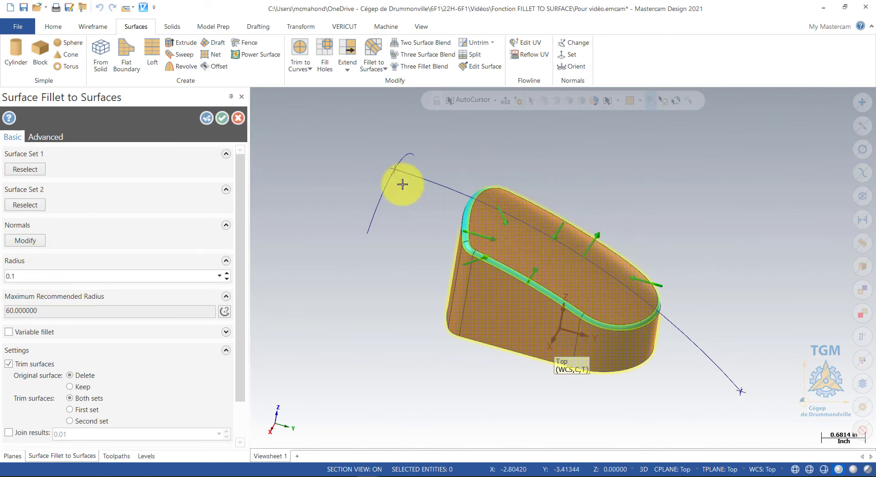
key(Return)
middle_drag(669, 257, 530, 196)
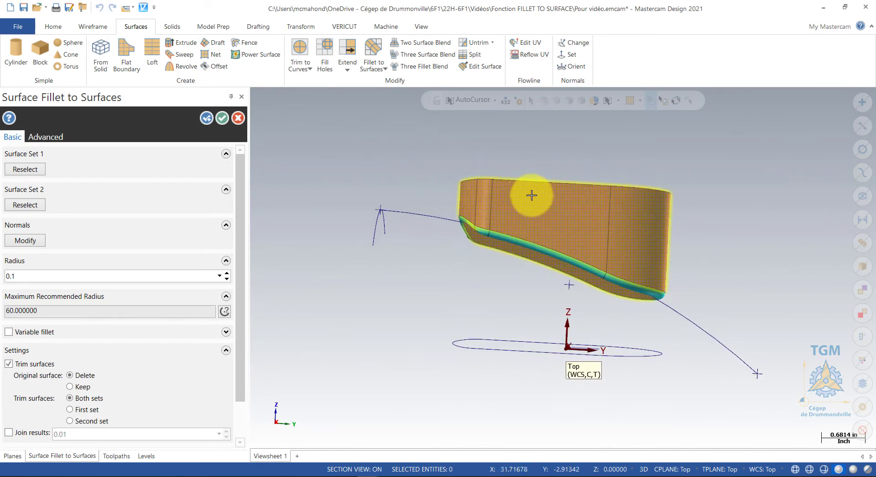
middle_drag(694, 233, 653, 294)
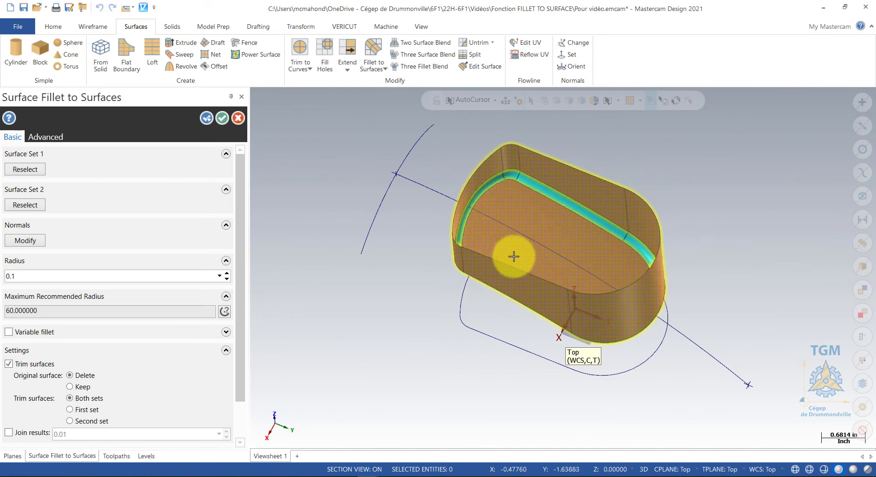
Flip the normals of all wall surfaces outward so the fillet runs around the outside of the walls, above the swept surface
click(21, 240)
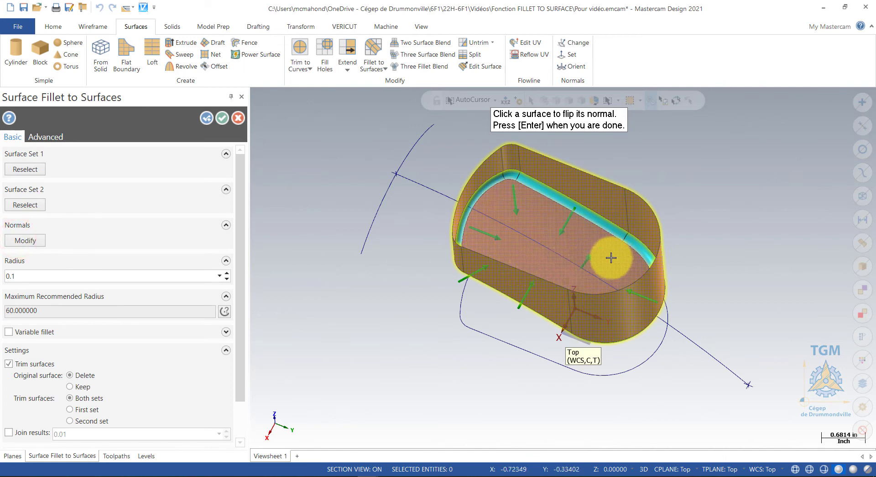
middle_drag(718, 299, 571, 234)
click(554, 210)
middle_drag(661, 227, 555, 270)
click(555, 270)
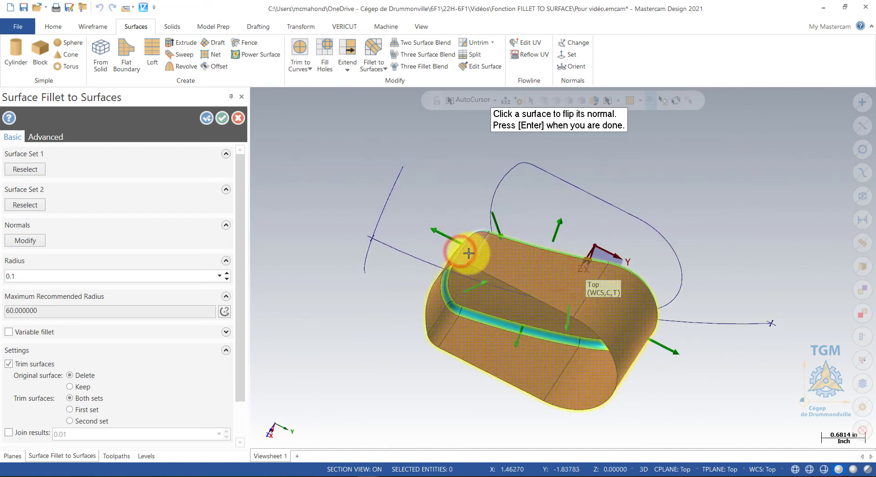
middle_drag(465, 251, 313, 244)
key(Return)
middle_drag(428, 321, 497, 232)
middle_drag(563, 198, 503, 212)
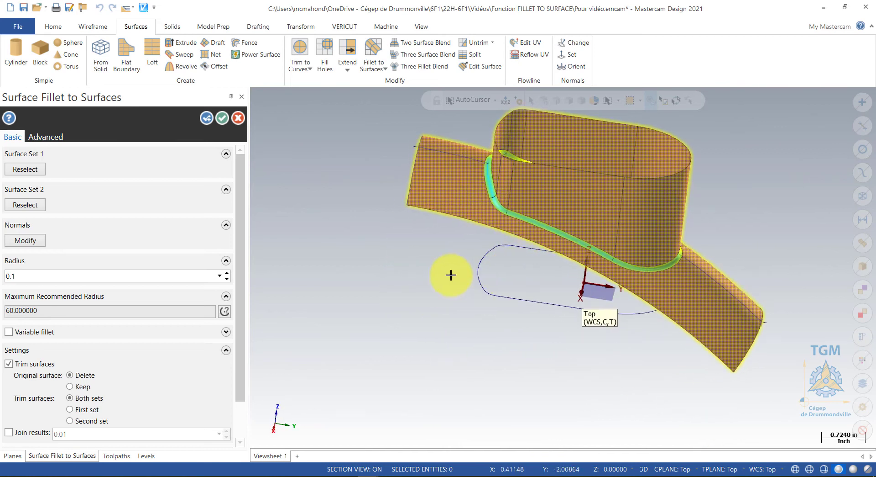
Flip the normals of all wall surfaces inward so the fillet runs inside the walls, above the swept surface
click(25, 241)
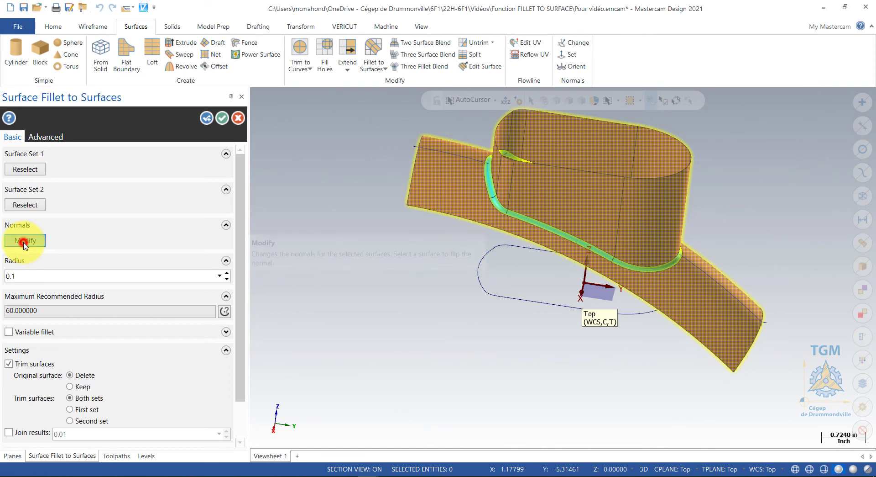
middle_drag(616, 190, 695, 271)
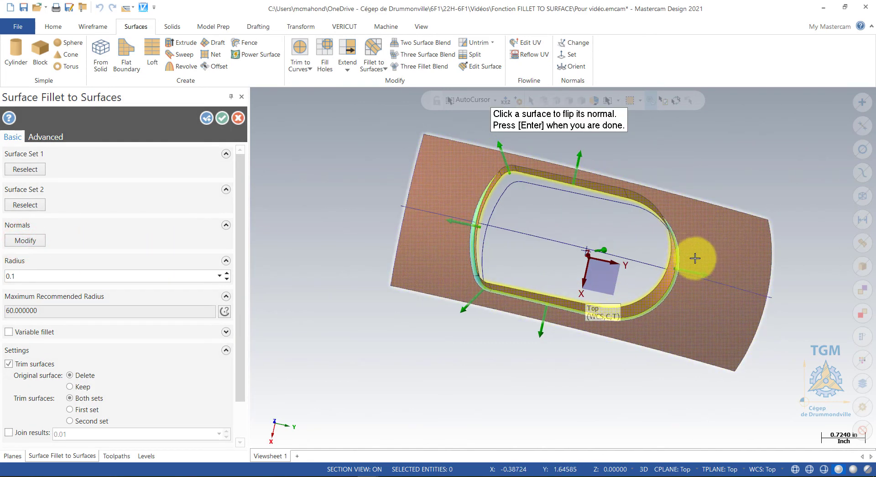
middle_drag(583, 307, 652, 297)
click(564, 250)
click(647, 252)
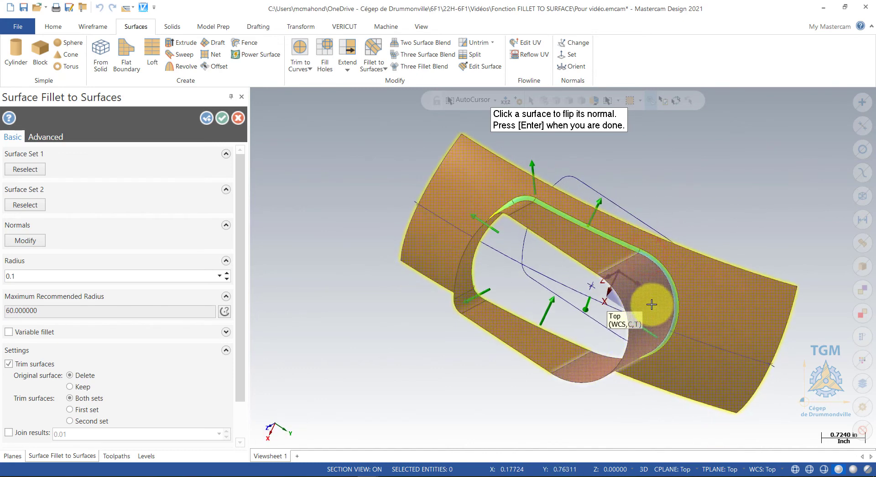
click(652, 296)
click(589, 256)
click(644, 304)
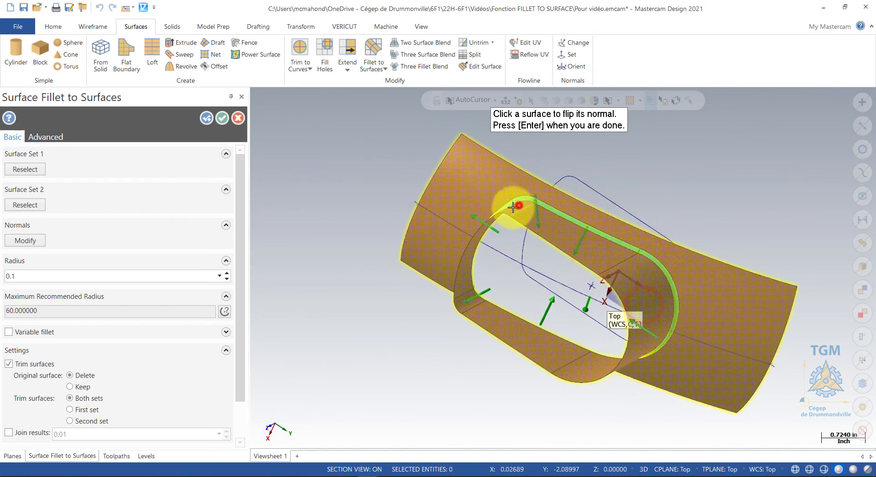
middle_drag(513, 207, 571, 239)
click(586, 217)
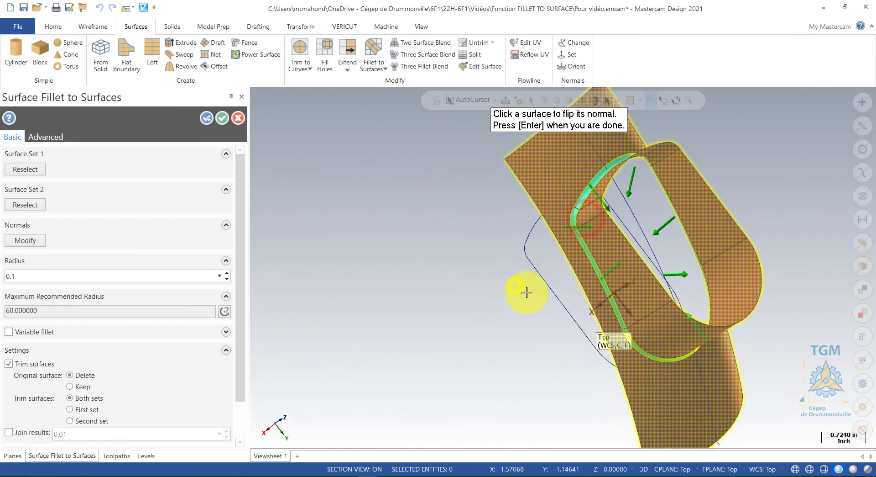
right_click(527, 292)
click(547, 345)
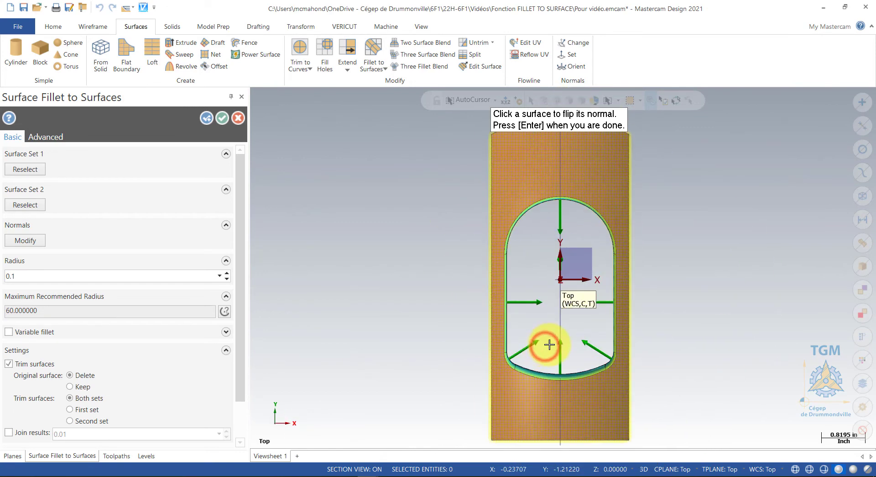
Flip the swept surface's normal downward so the fillet is built beneath it, inside the walls, and accept the 0.1 fillet
click(32, 242)
middle_drag(329, 296, 592, 343)
click(36, 245)
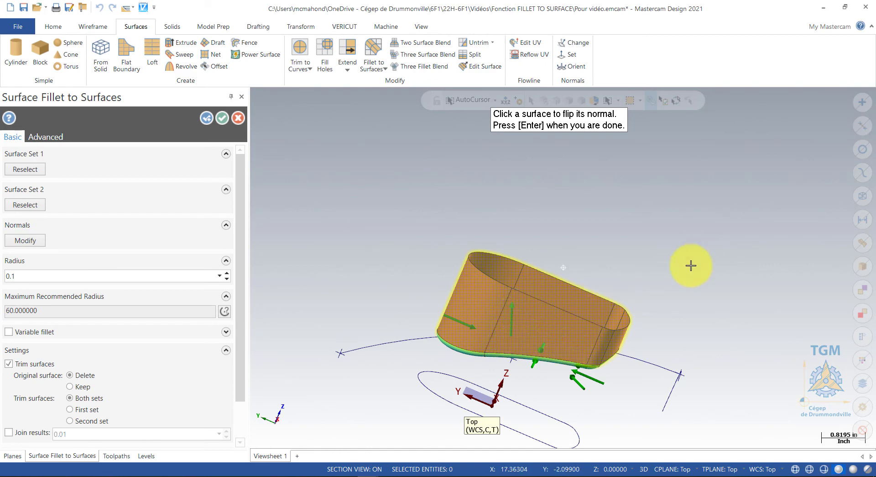
middle_drag(695, 264, 580, 306)
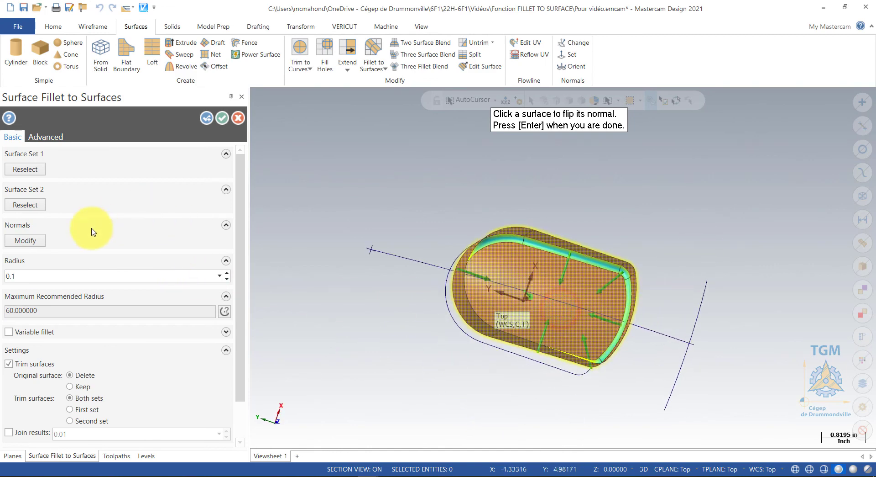
key(Return)
middle_drag(497, 243, 481, 281)
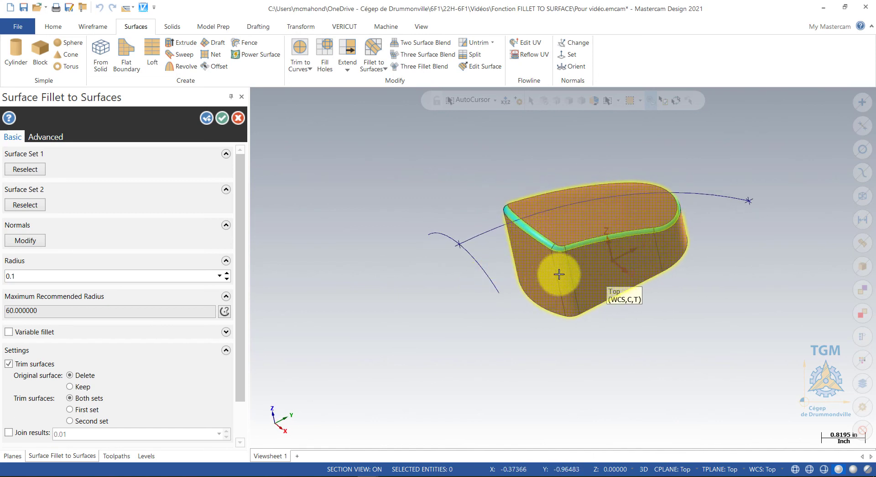
click(222, 118)
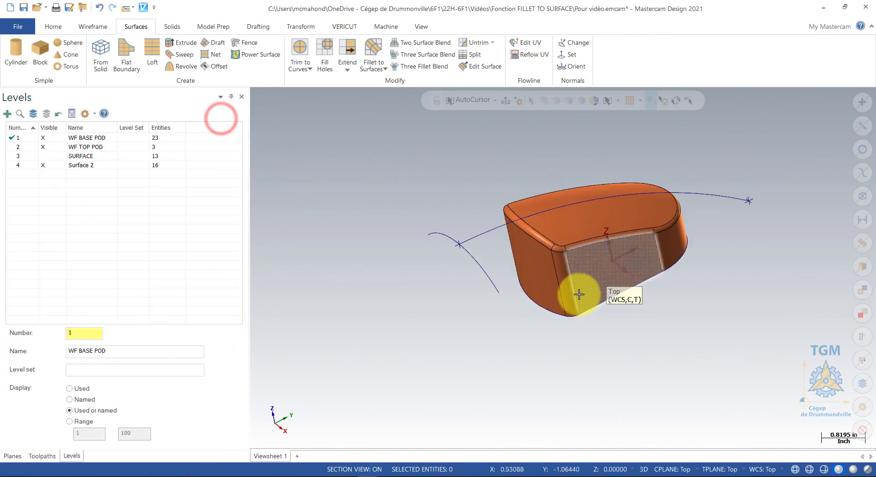
Hide the Surface 2 level and show the SURFACE level in its place
click(43, 164)
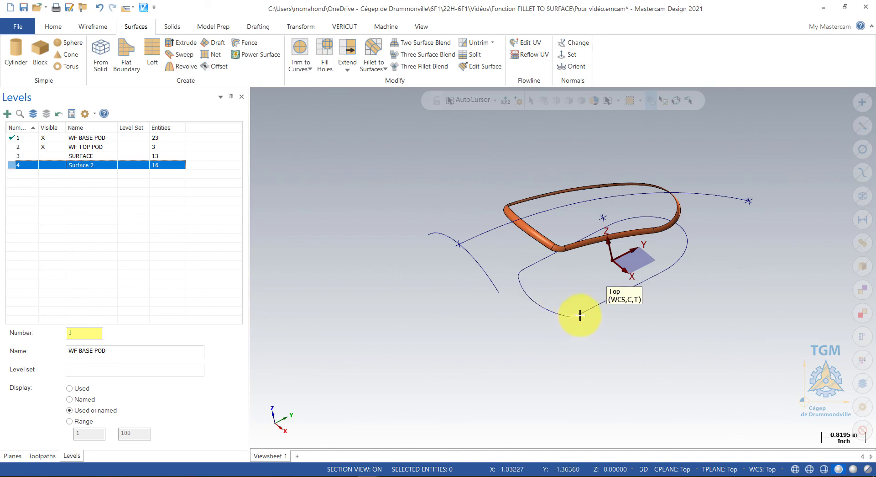
click(58, 157)
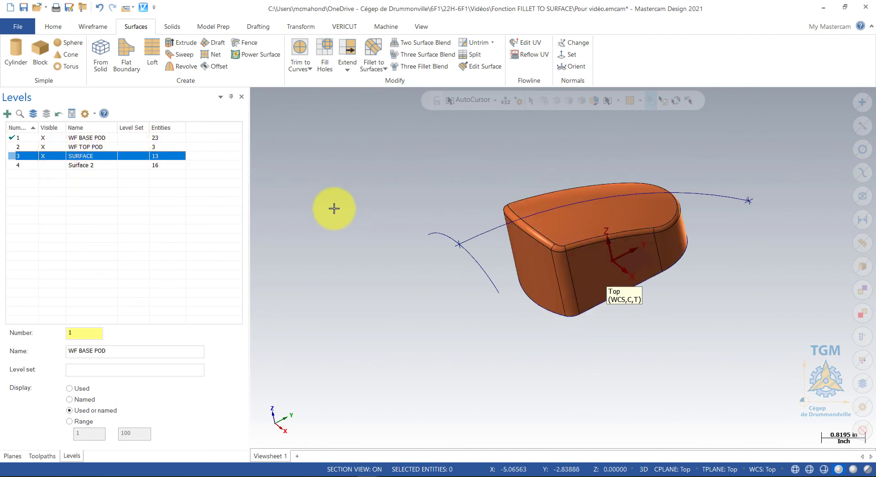